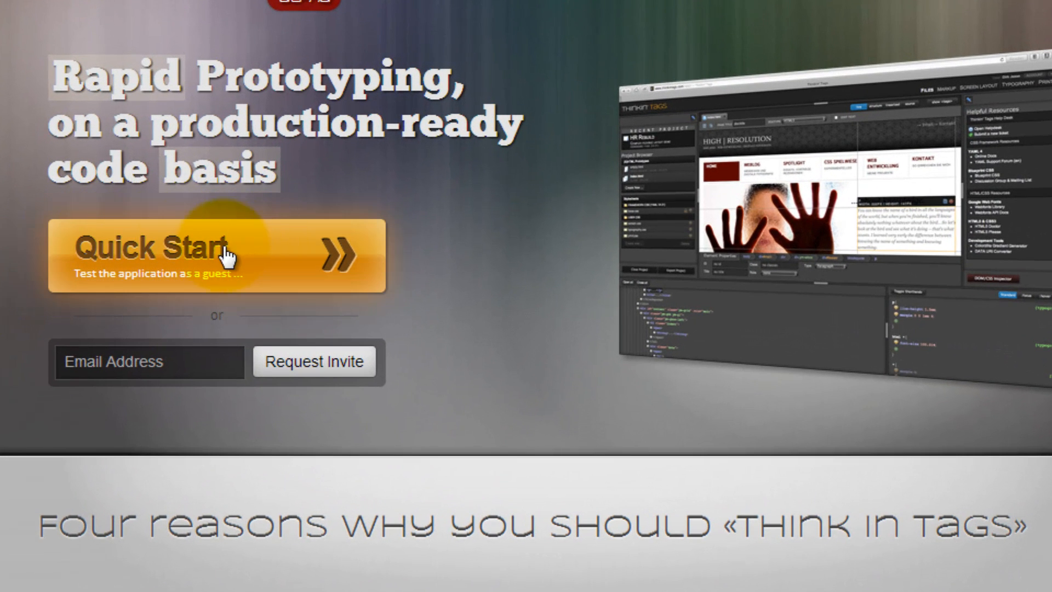
- Start testing the application as a guest
left_click(159, 257)
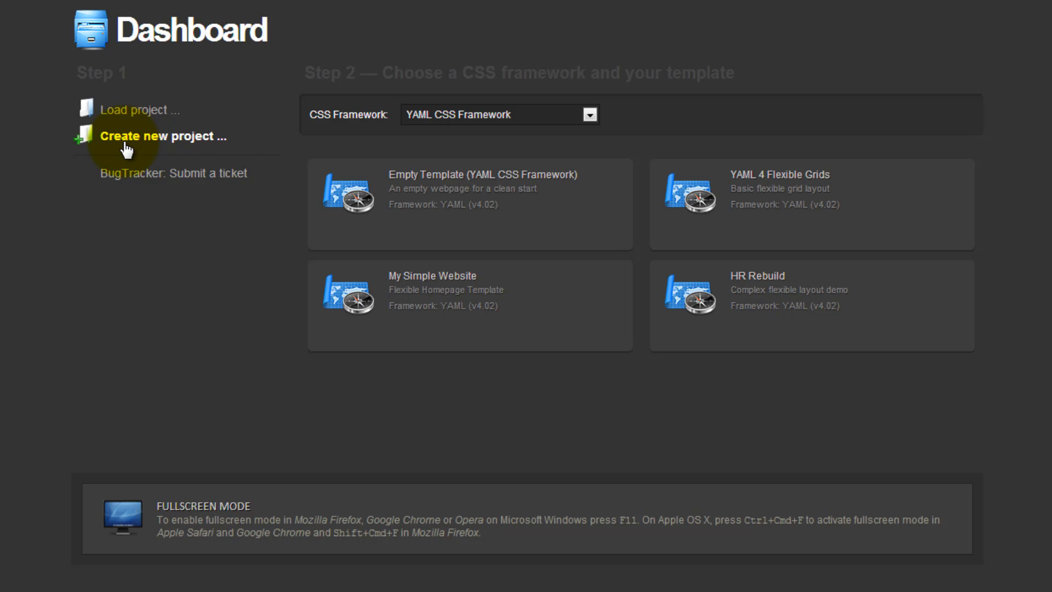
- Review the new-project templates offered for Plain HTML/CSS, 960 Grid System and Blueprint CSS, and return to the YAML CSS Framework
mouse_move(554, 192)
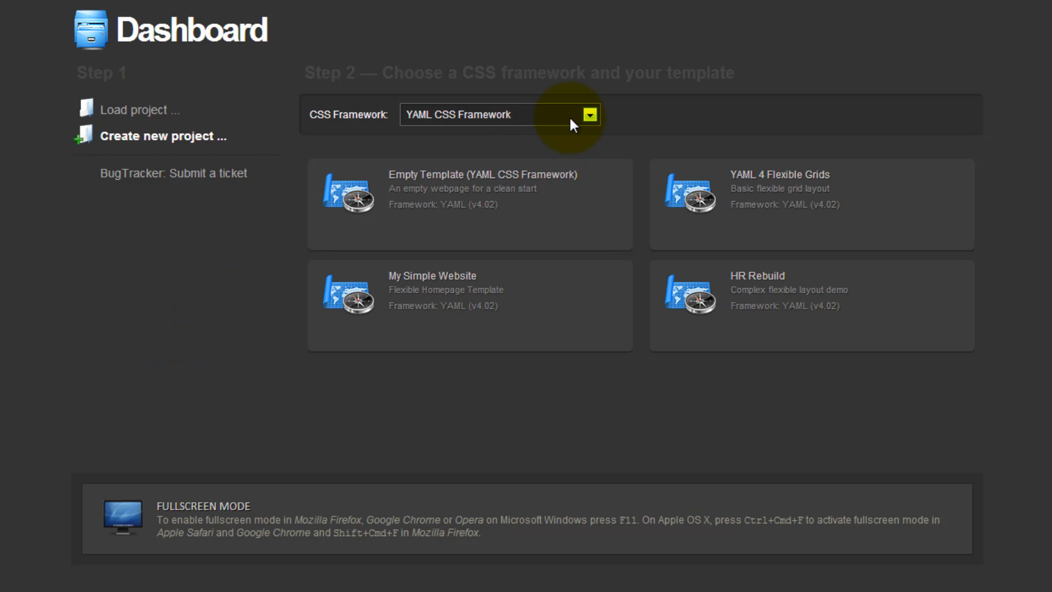
left_click(591, 114)
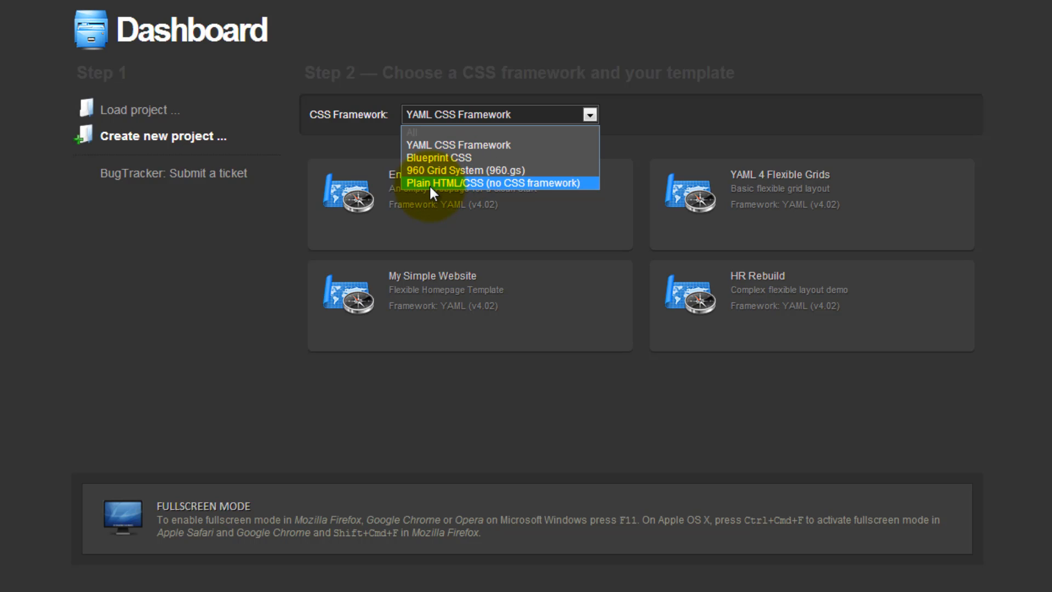
left_click(467, 182)
left_click(450, 117)
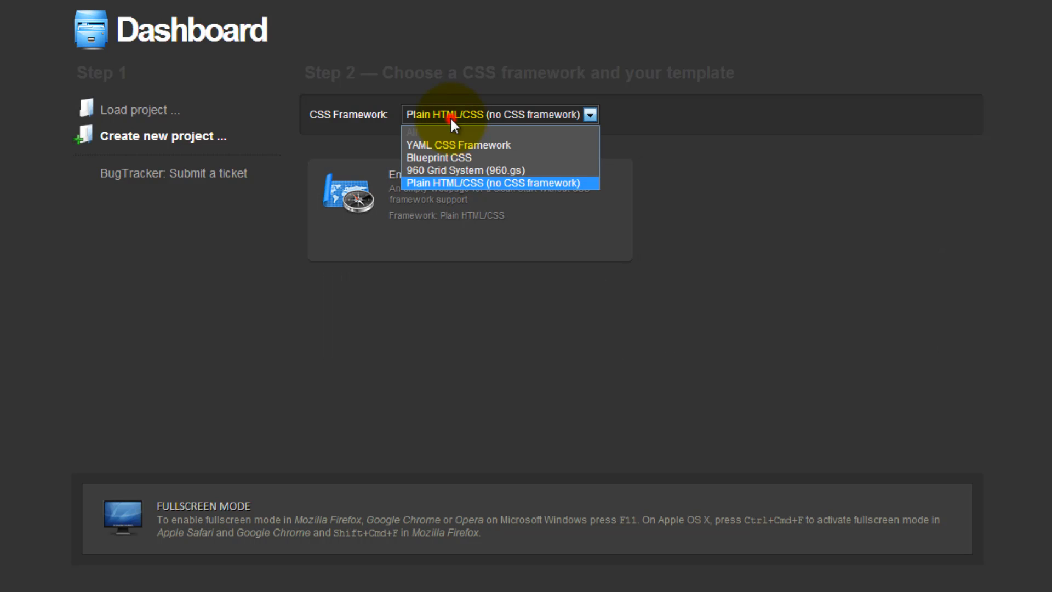
left_click(450, 171)
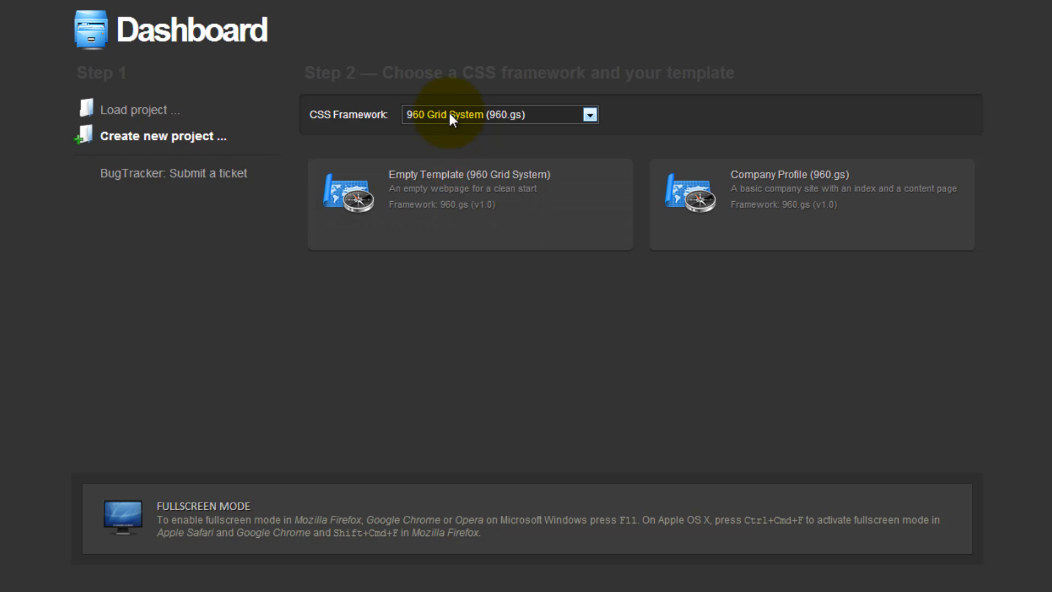
left_click(449, 113)
left_click(446, 157)
left_click(445, 113)
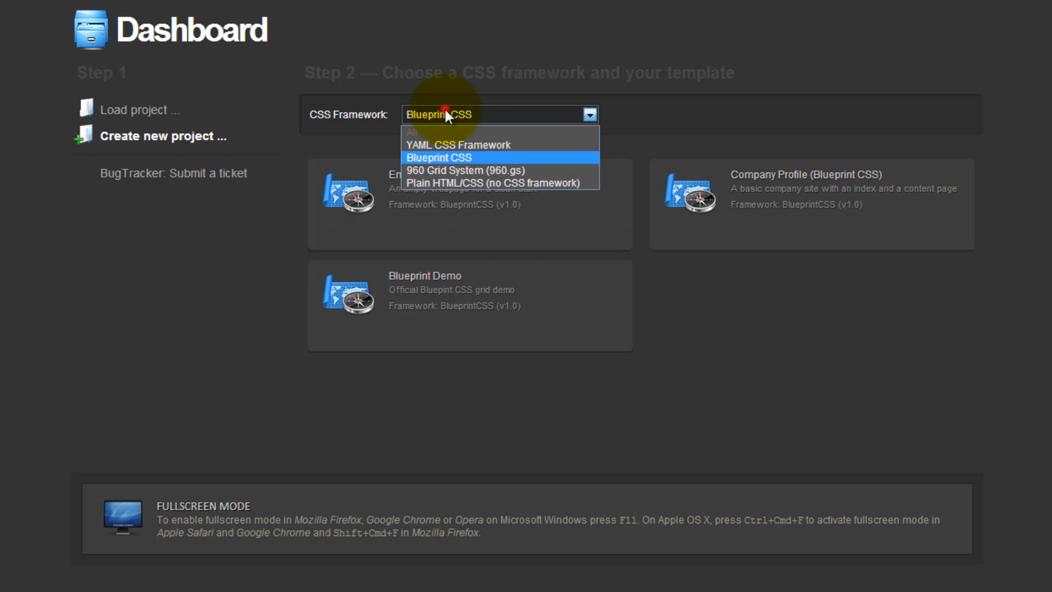
left_click(442, 144)
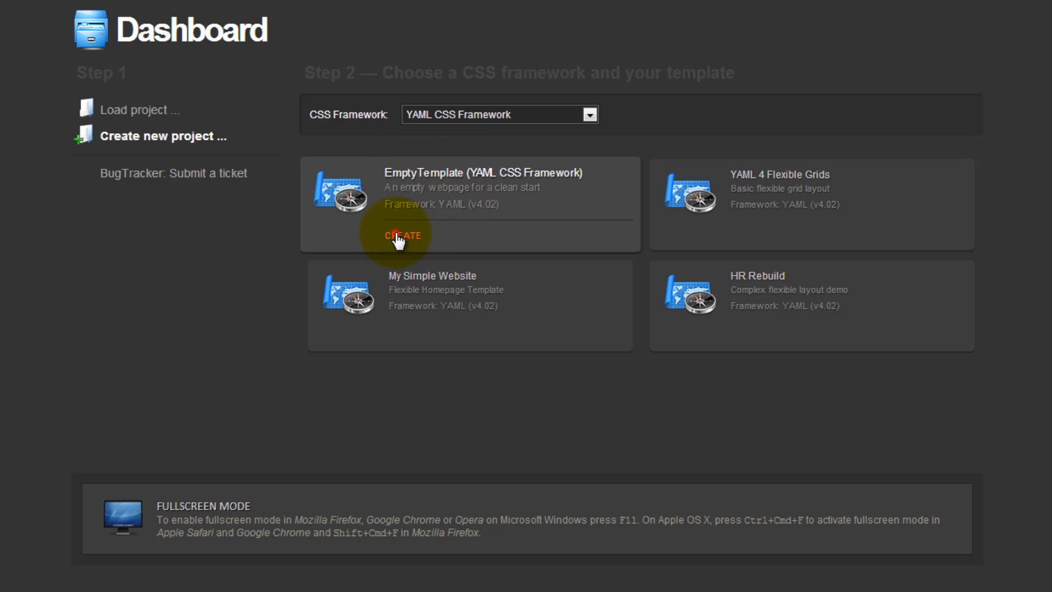
- Create a project named "Mein Testprojekt" from the Empty Template (YAML CSS Framework), without a description
left_click(397, 237)
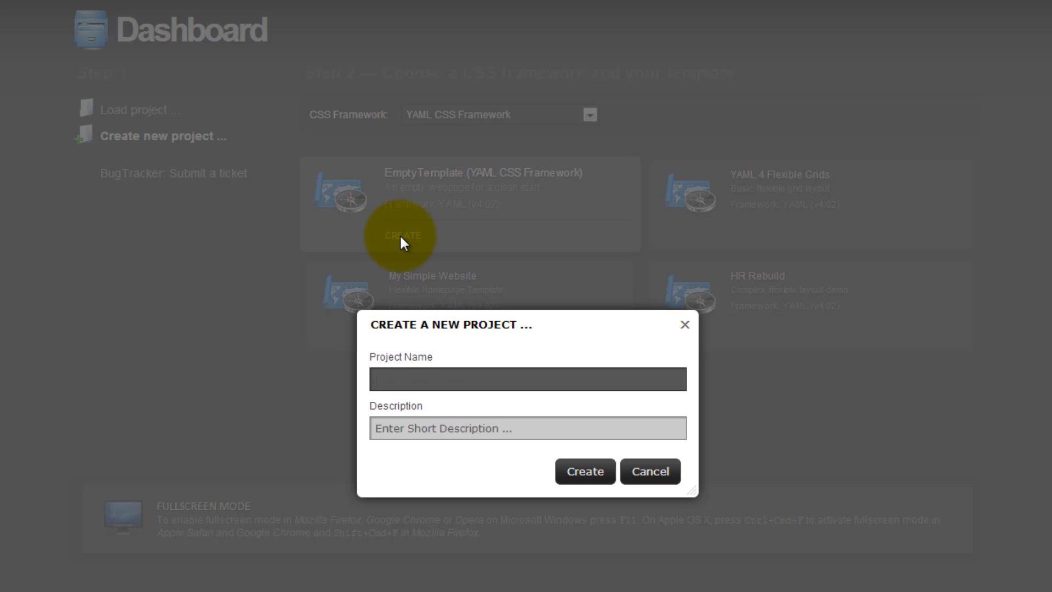
type("Mein Testprojekt")
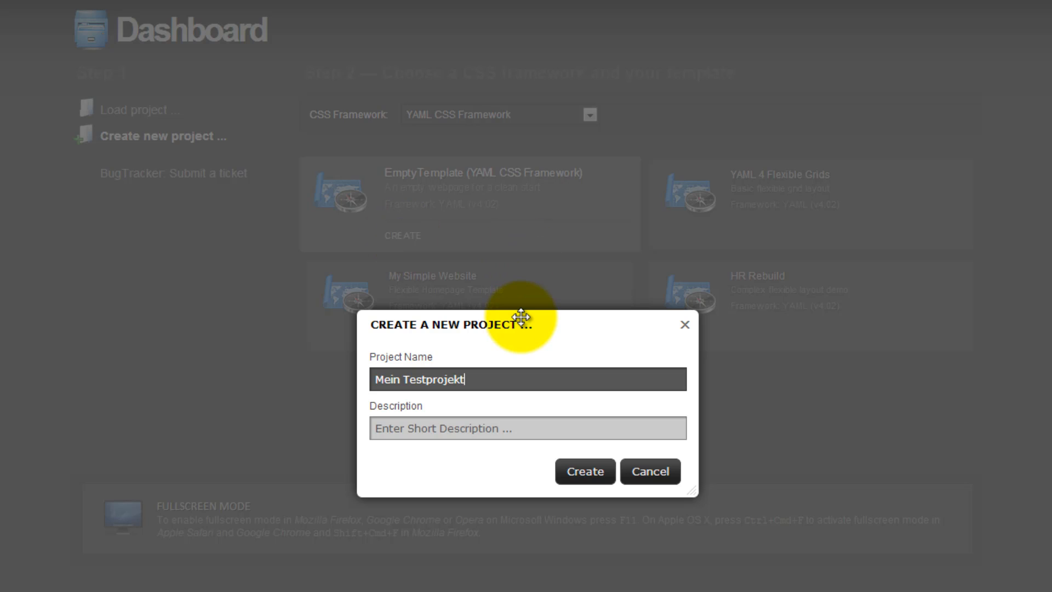
key("Tab")
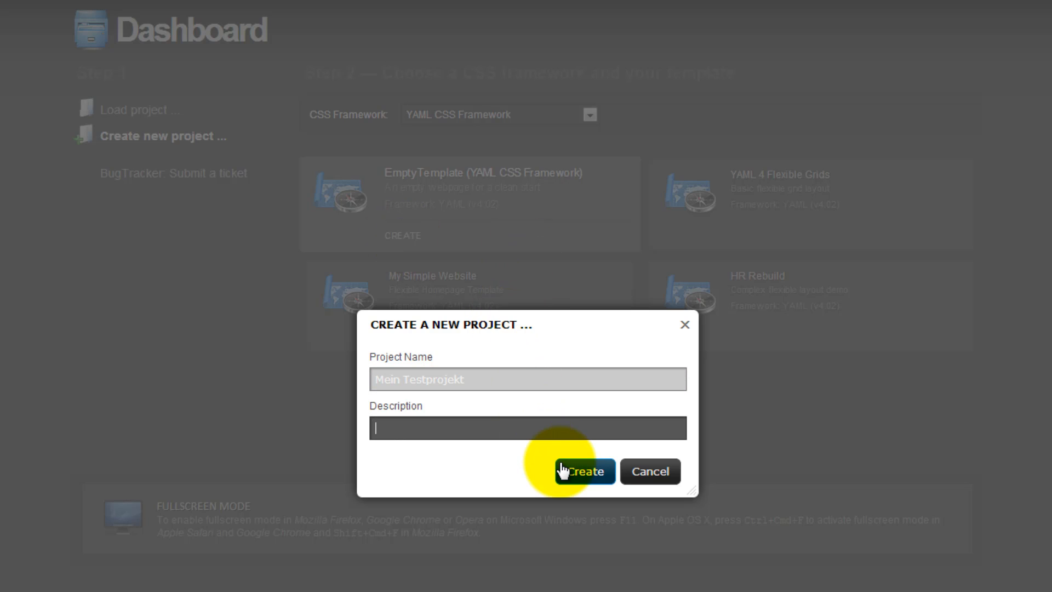
left_click(590, 472)
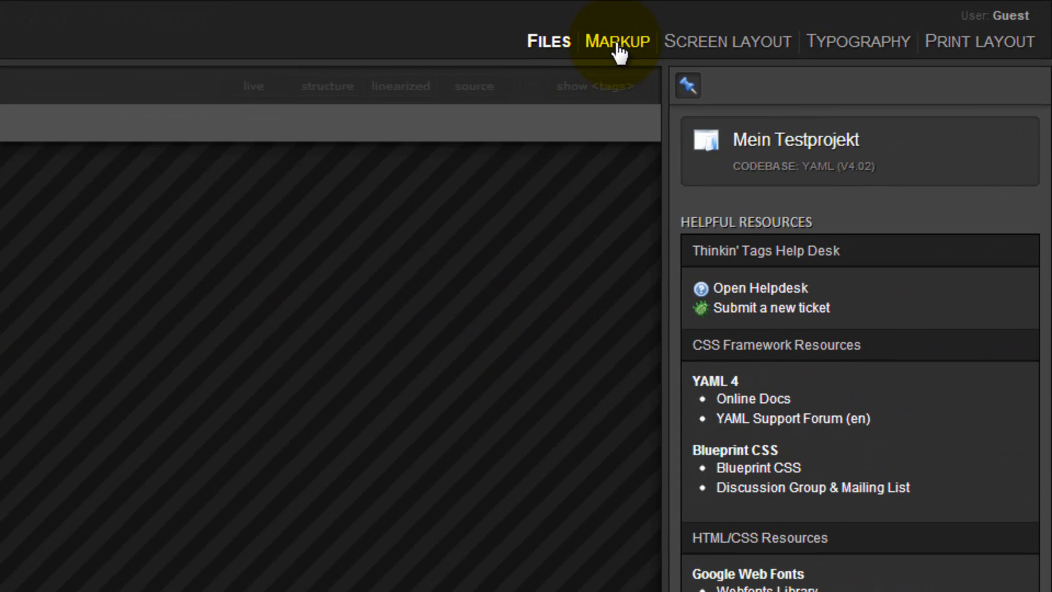
- Look through the Markup, Typography, Print Layout and Screen Layout work areas and return to Files
left_click(625, 44)
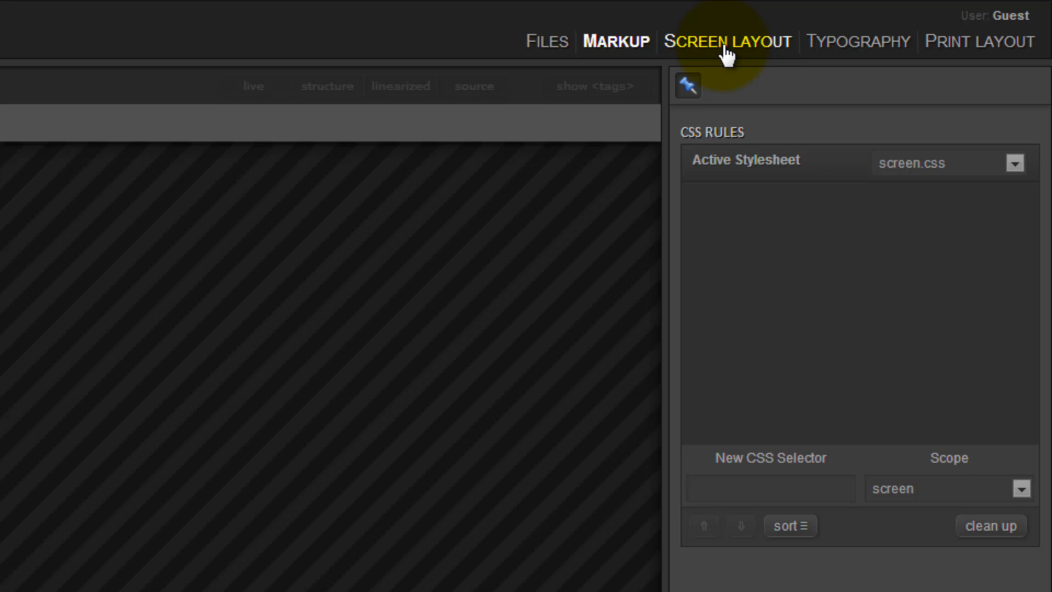
left_click(859, 50)
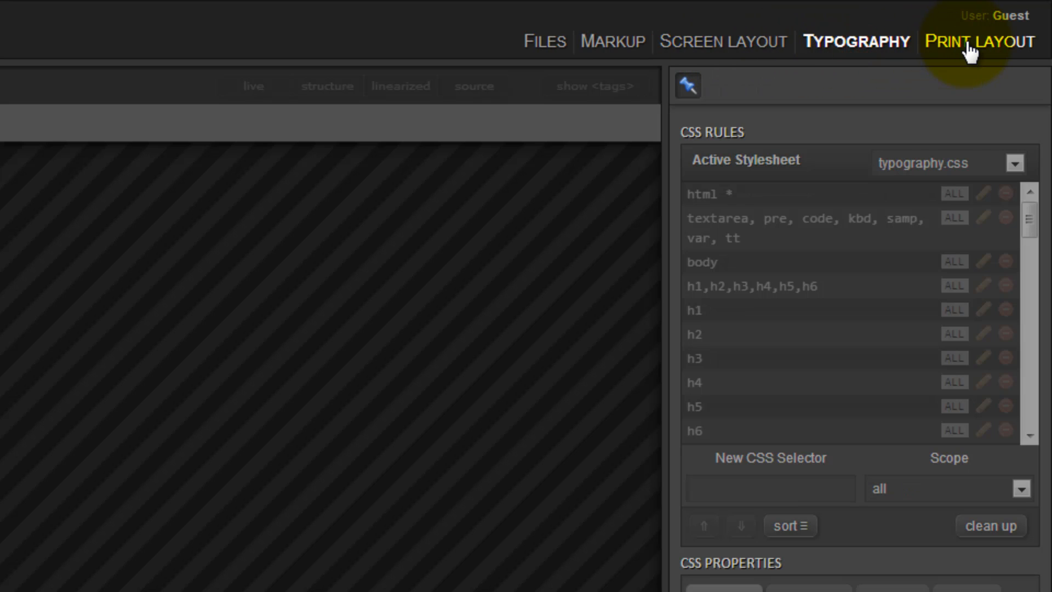
left_click(936, 51)
left_click(750, 43)
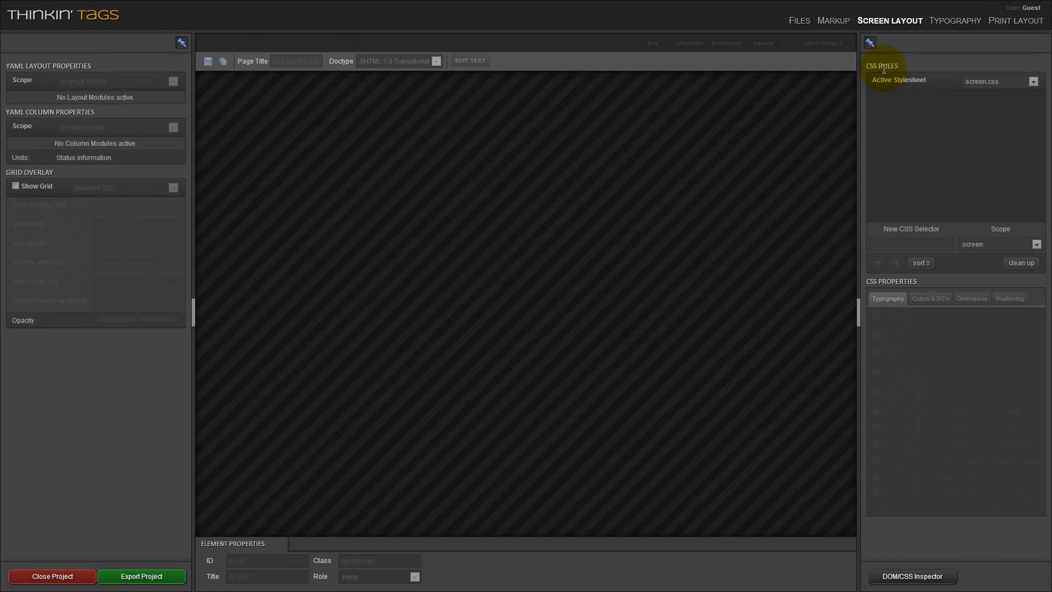
left_click(800, 22)
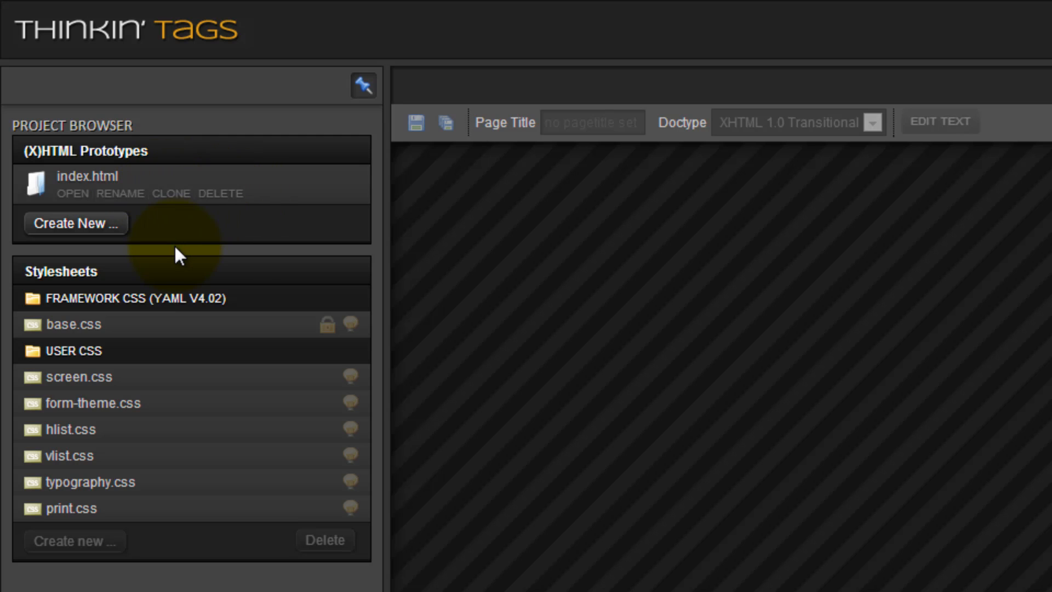
- Open the index.html prototype and select its body element in the live preview
left_click(74, 194)
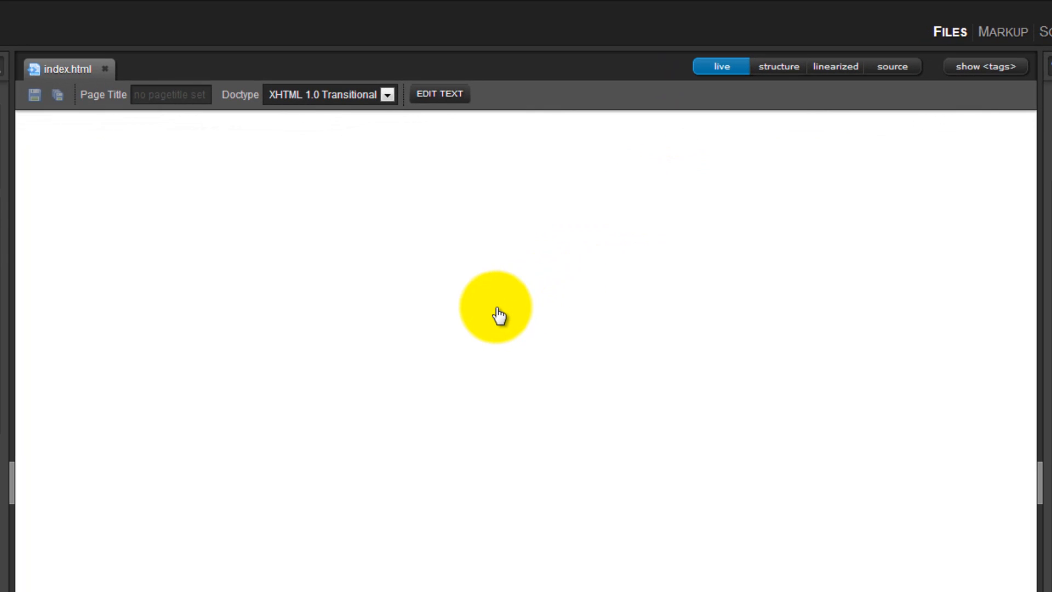
left_click(499, 316)
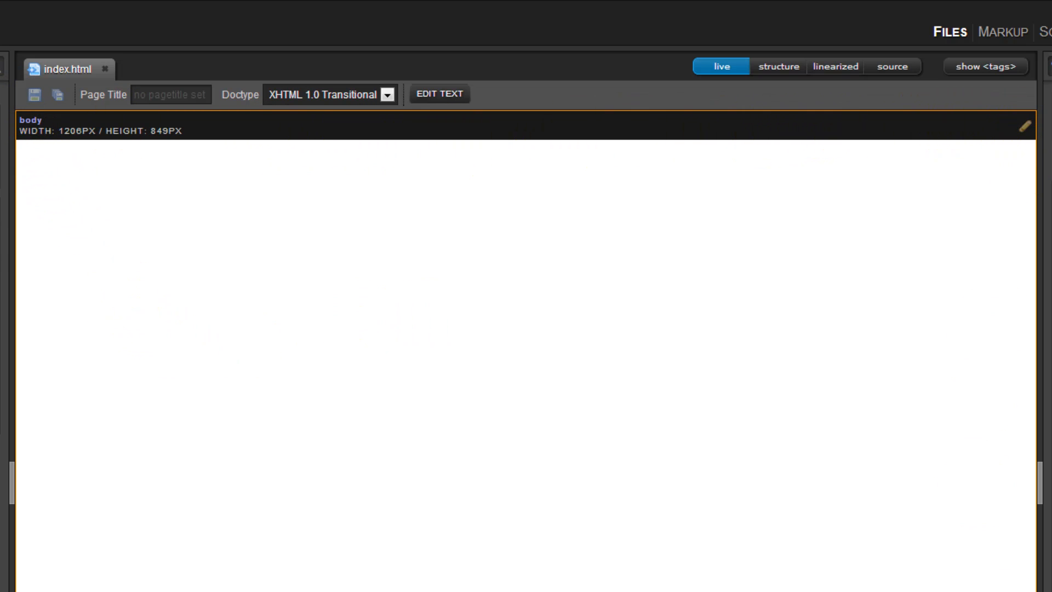
left_click(123, 219)
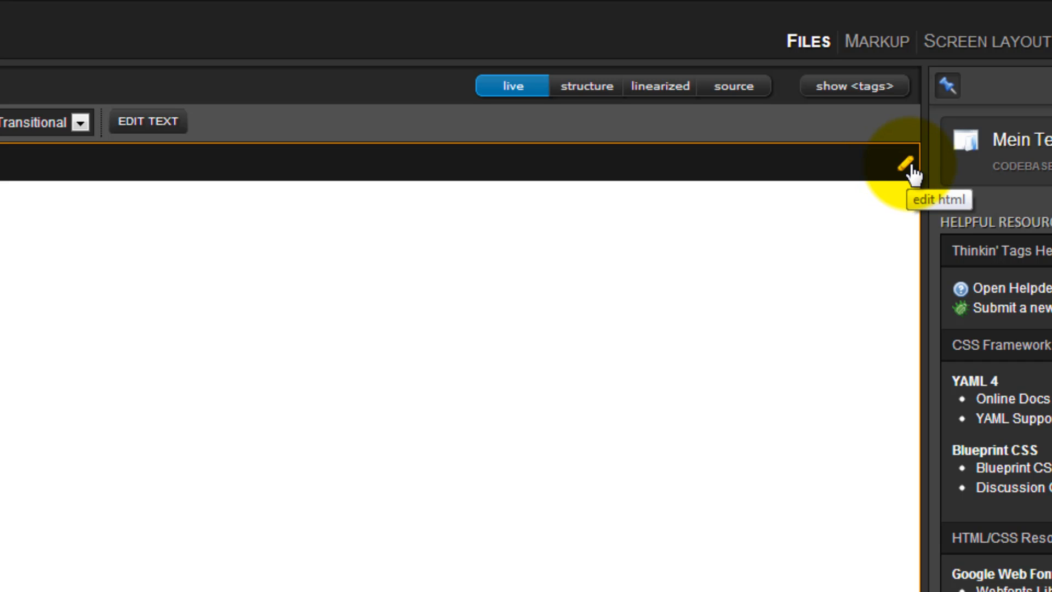
- Edit the body's HTML markup to insert an H1 heading reading "My First Project" on a new line
left_click(907, 167)
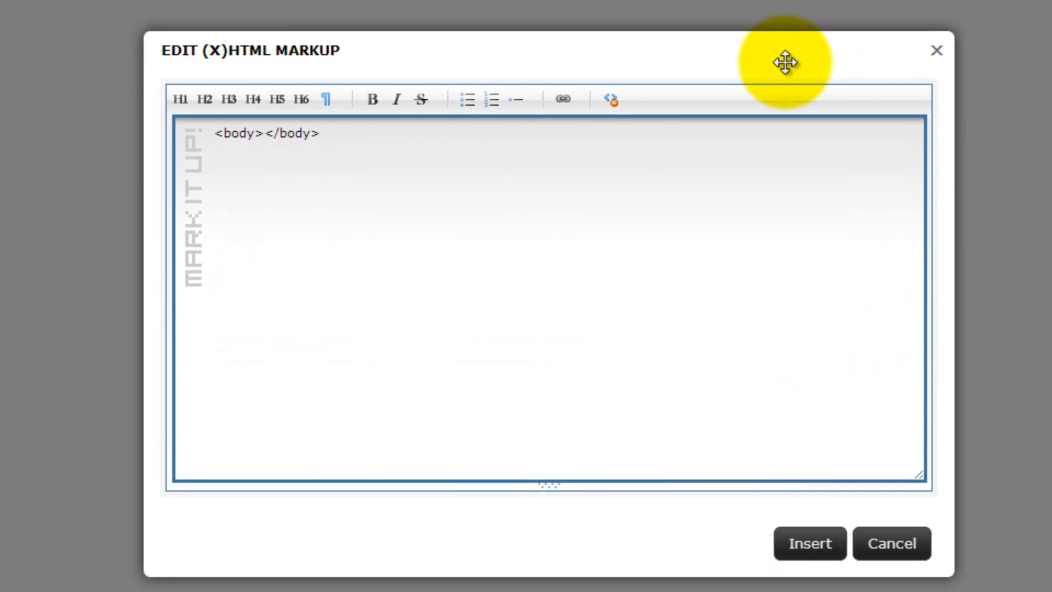
left_click_drag(785, 62, 796, 53)
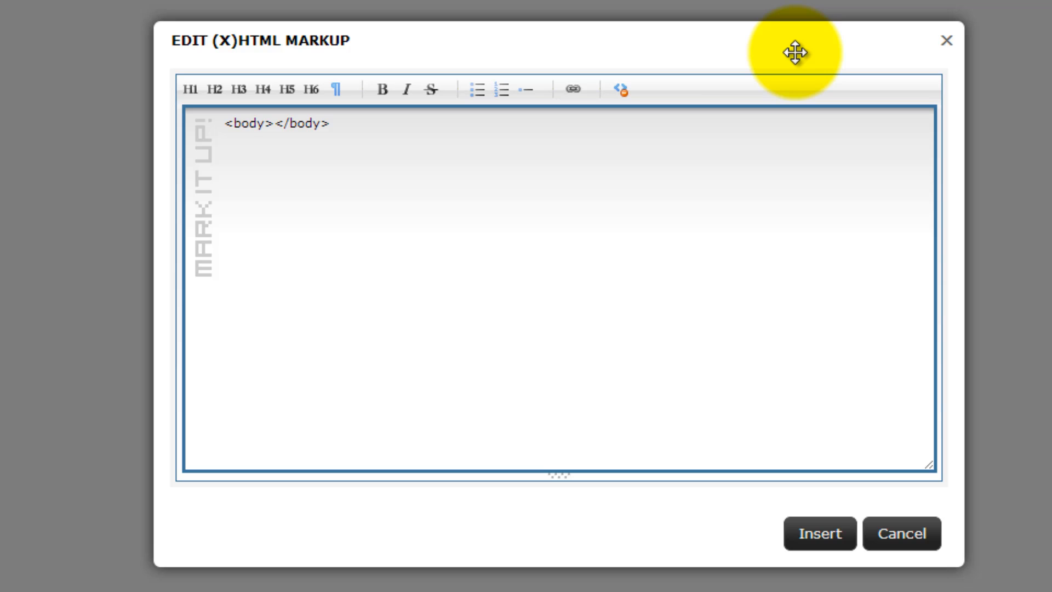
left_click(273, 124)
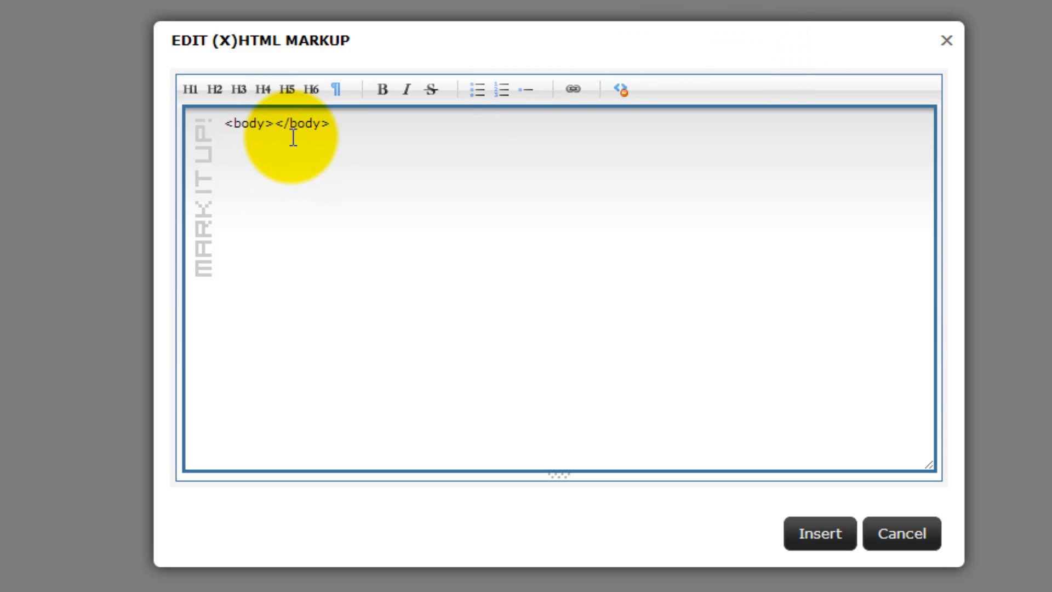
key("Return")
left_click(188, 89)
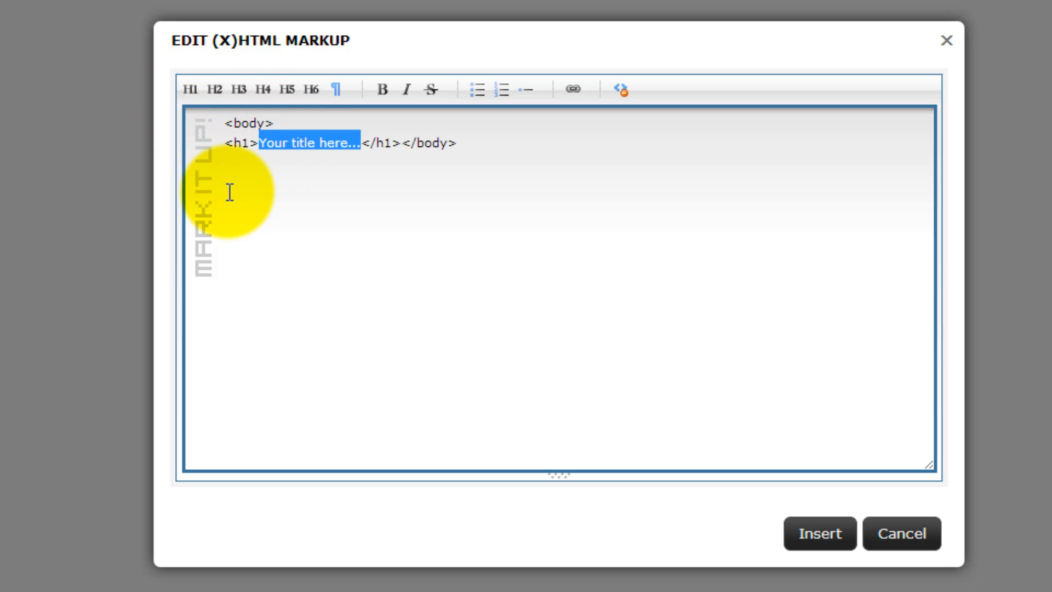
type("My Pr")
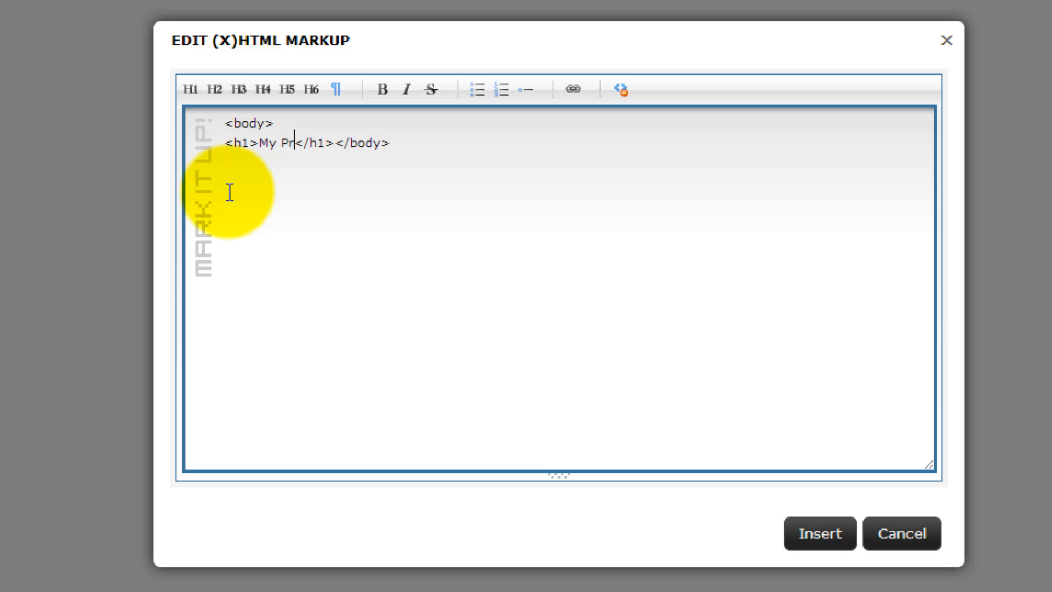
key("BackSpace")
key("BackSpace")
type("First P")
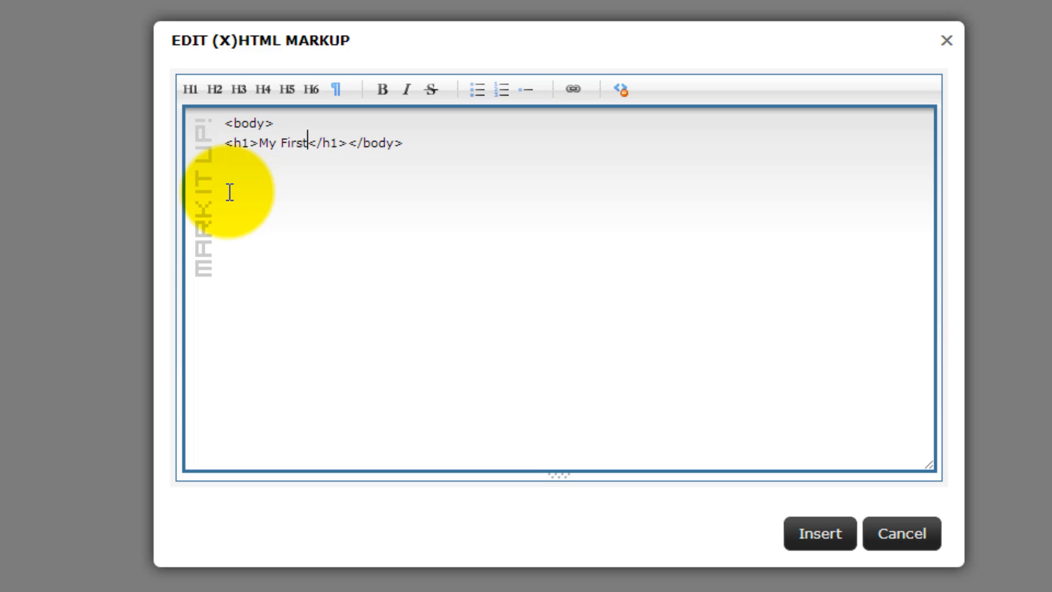
type("roject")
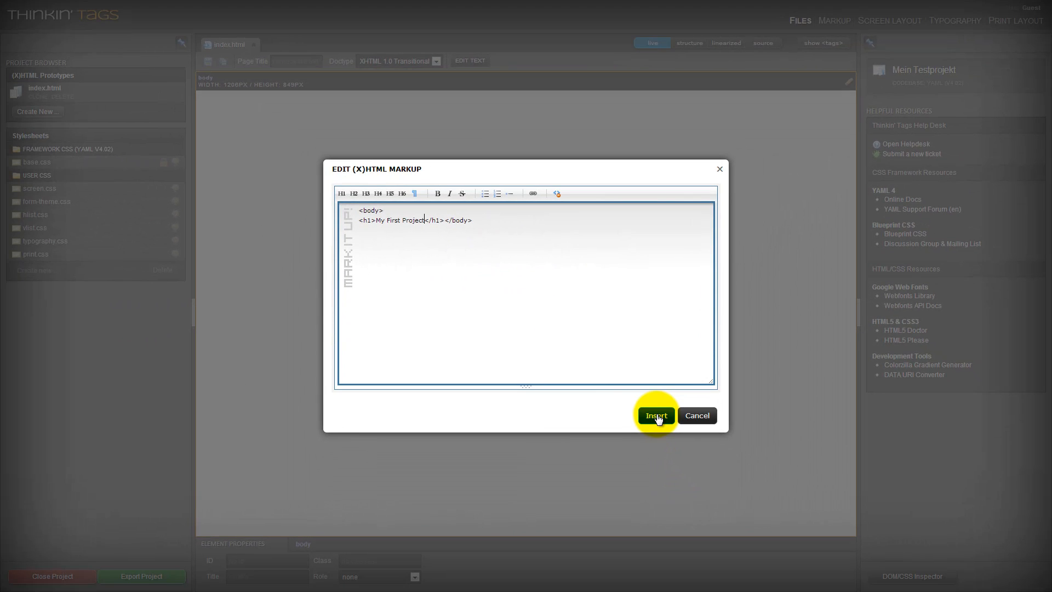
left_click(822, 535)
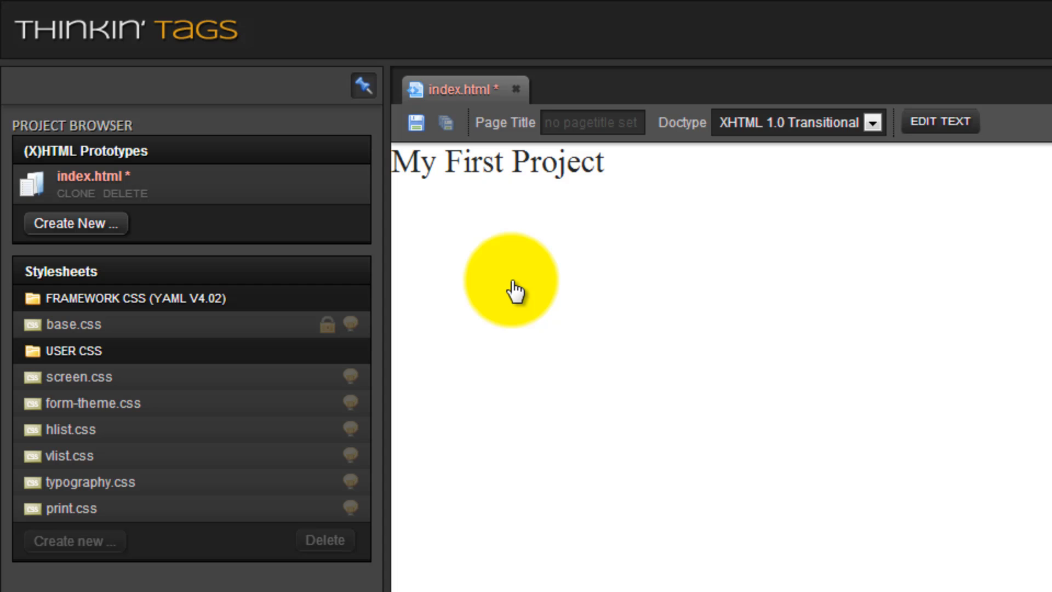
- Save index.html with its related stylesheets and close the project
left_click(425, 129)
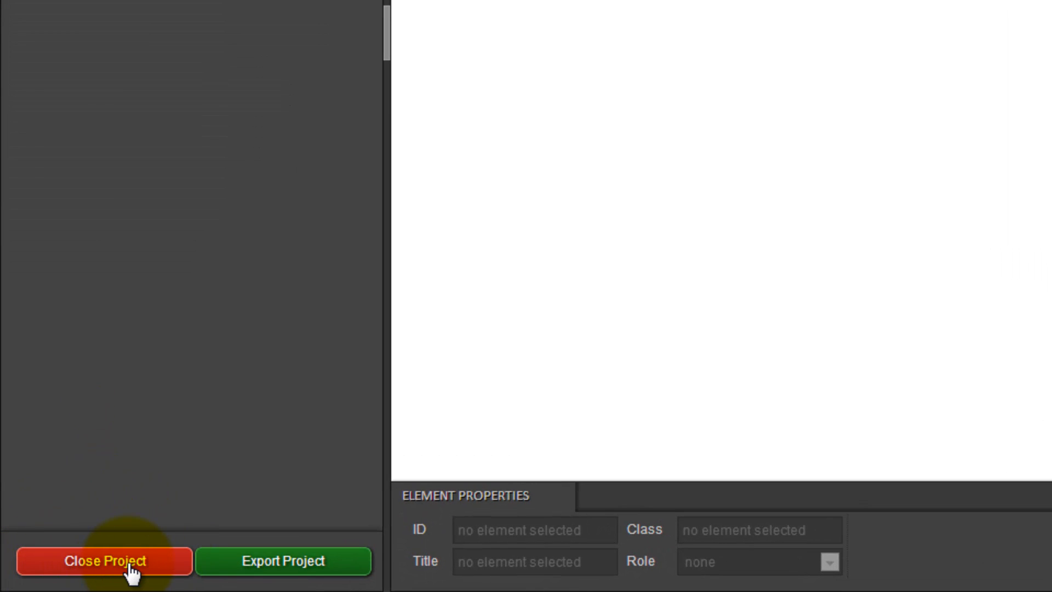
left_click(89, 569)
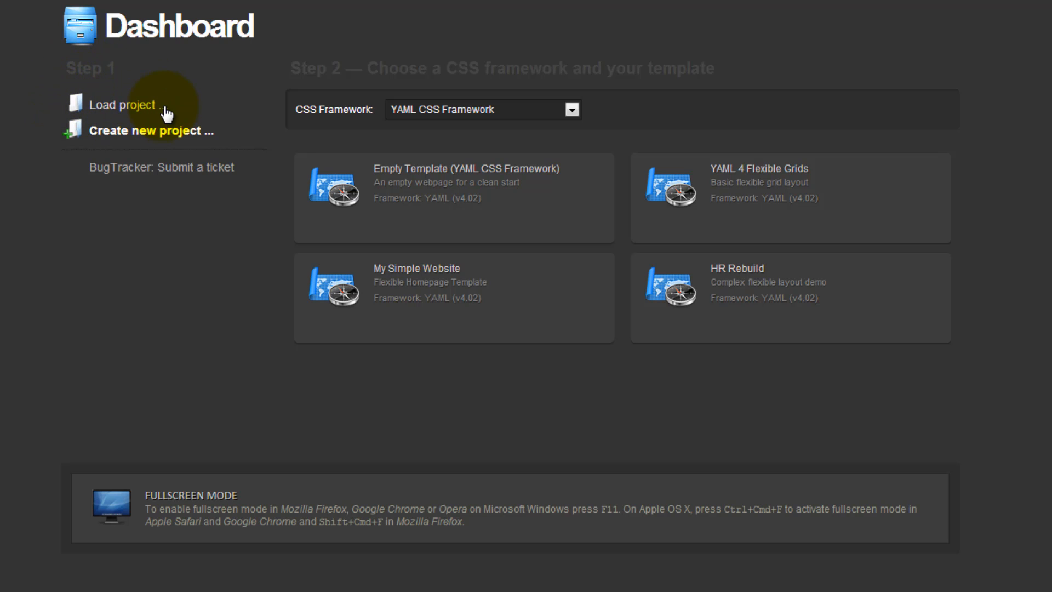
- List the saved projects and examine the editable name and description of Mein Testprojekt without saving changes
left_click(125, 110)
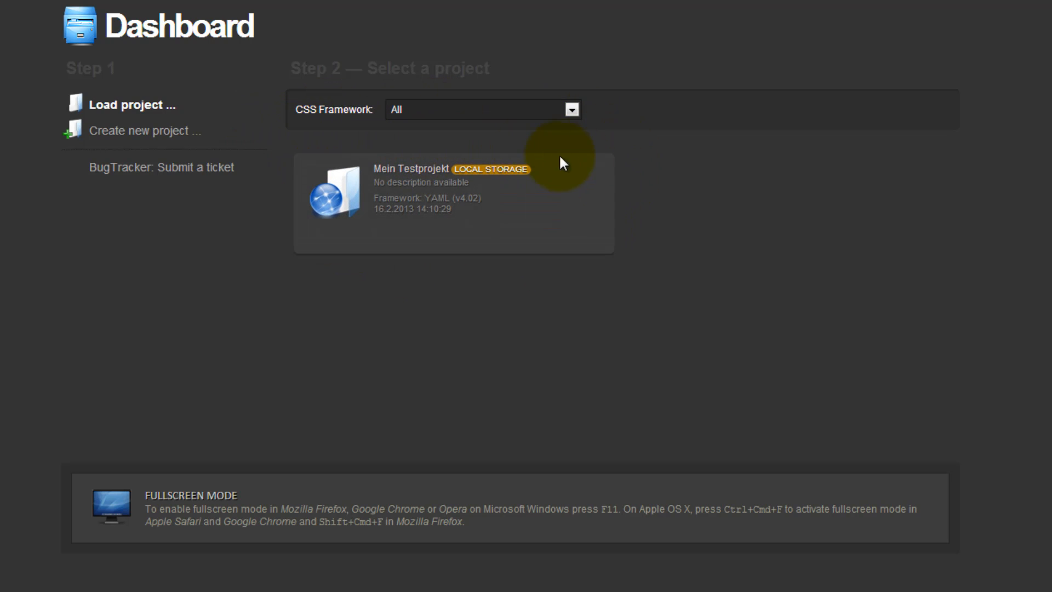
mouse_move(543, 235)
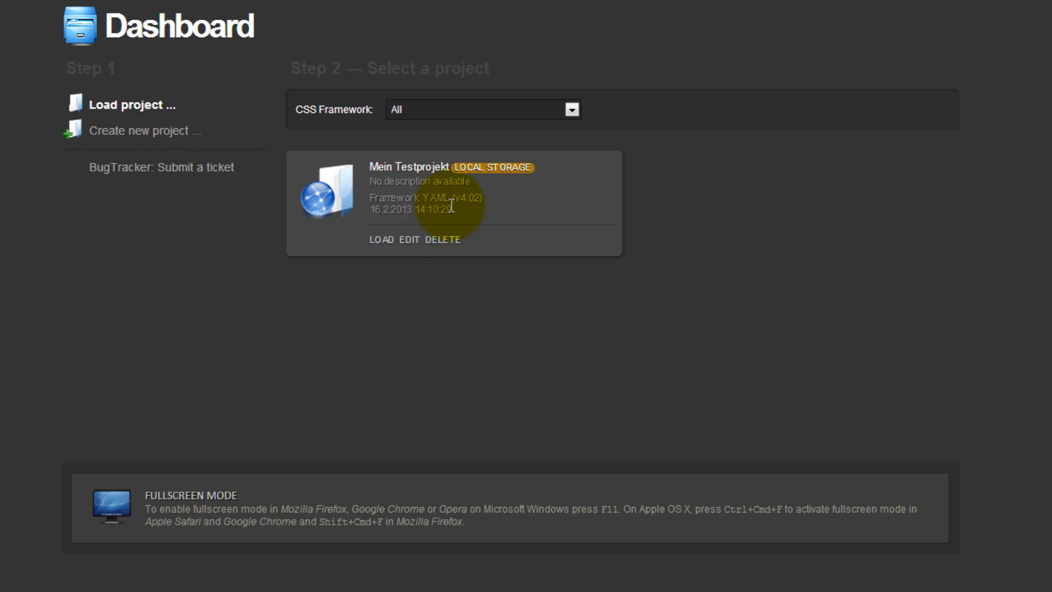
left_click(409, 239)
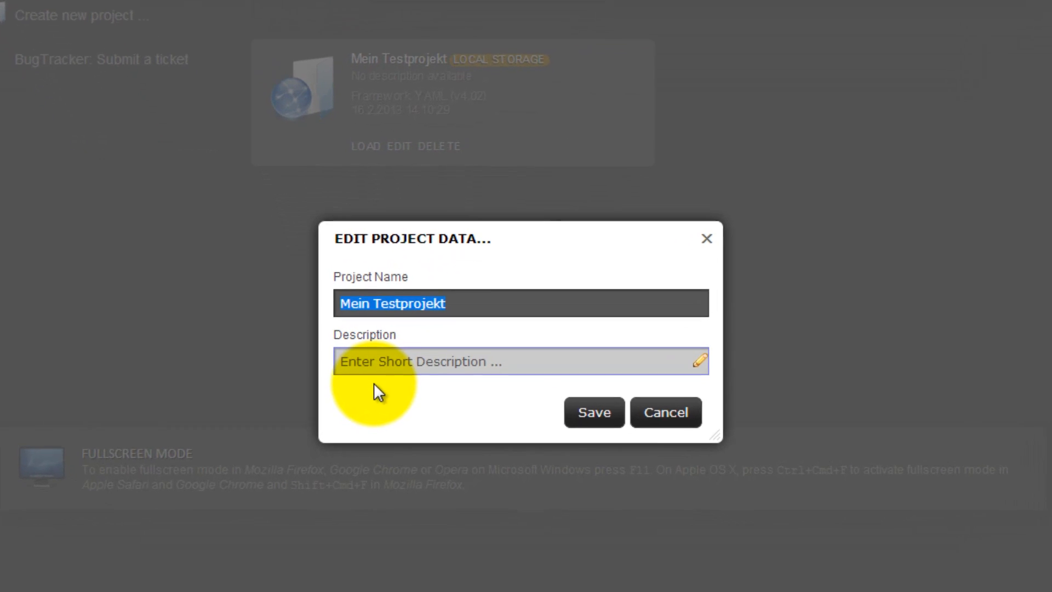
left_click(379, 327)
left_click(418, 266)
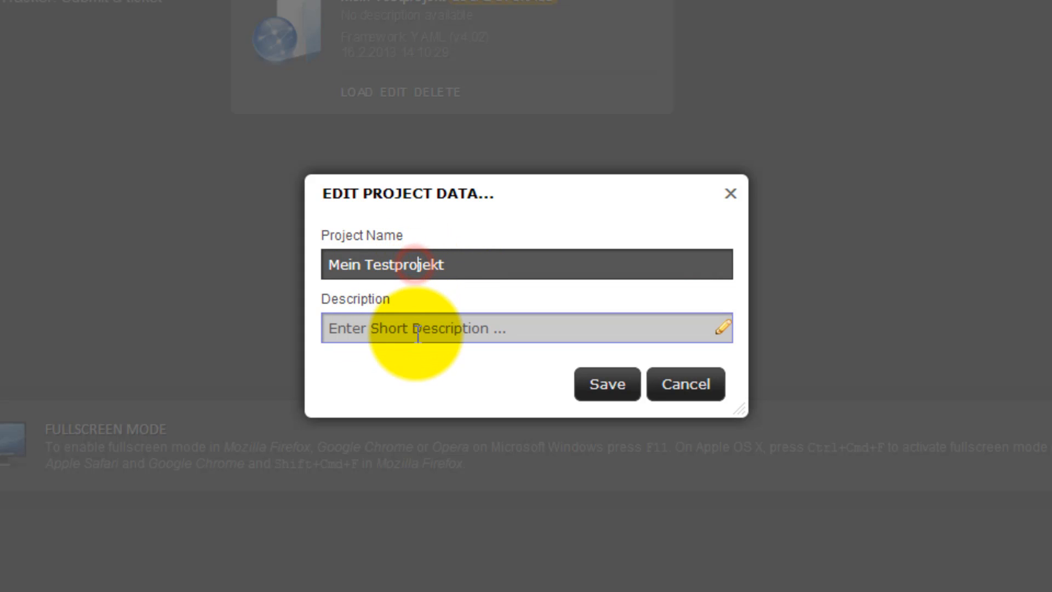
left_click(417, 330)
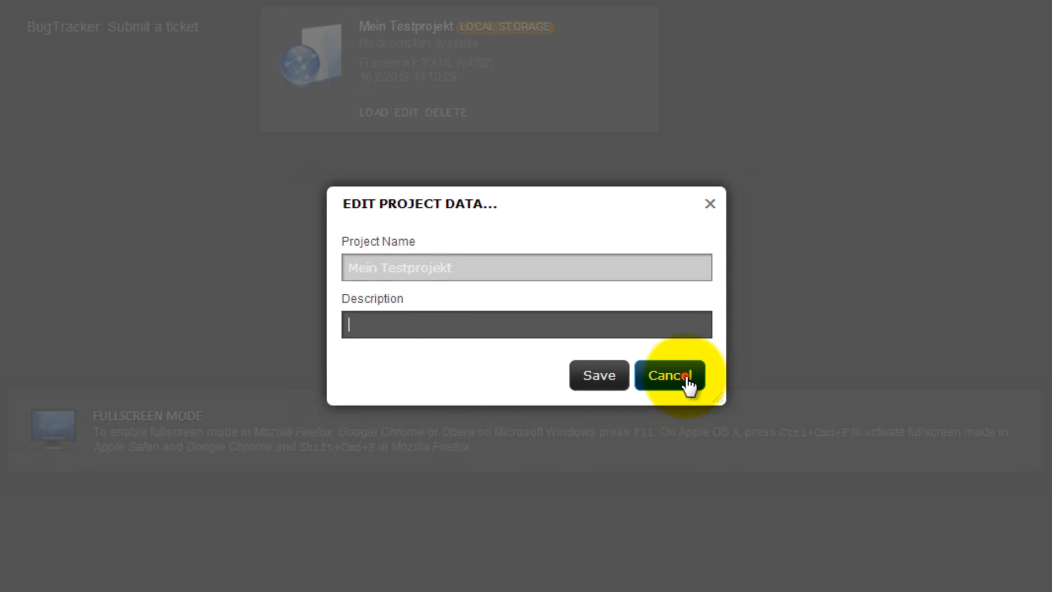
left_click(686, 389)
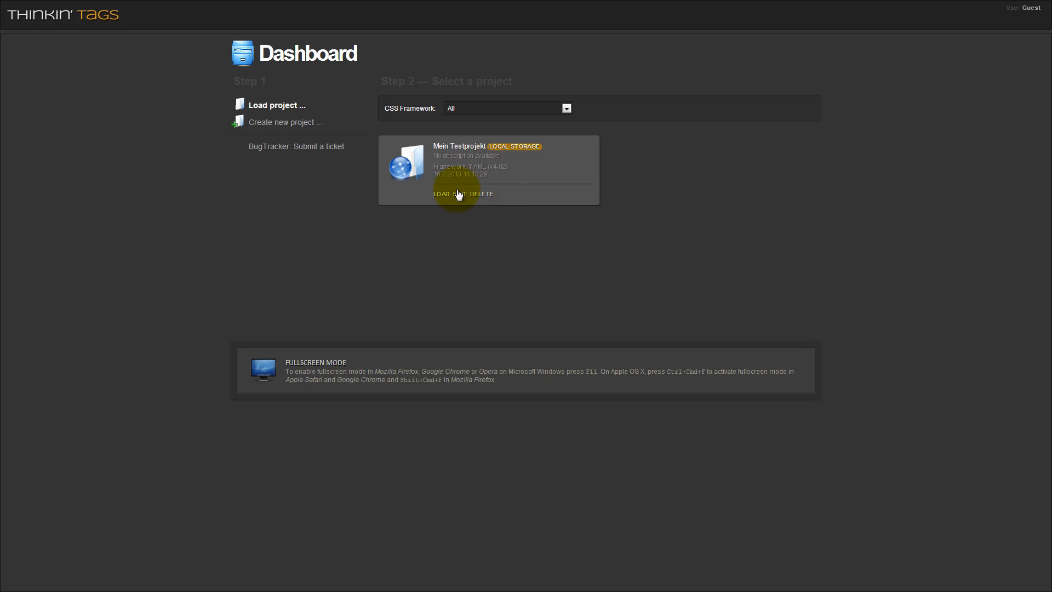